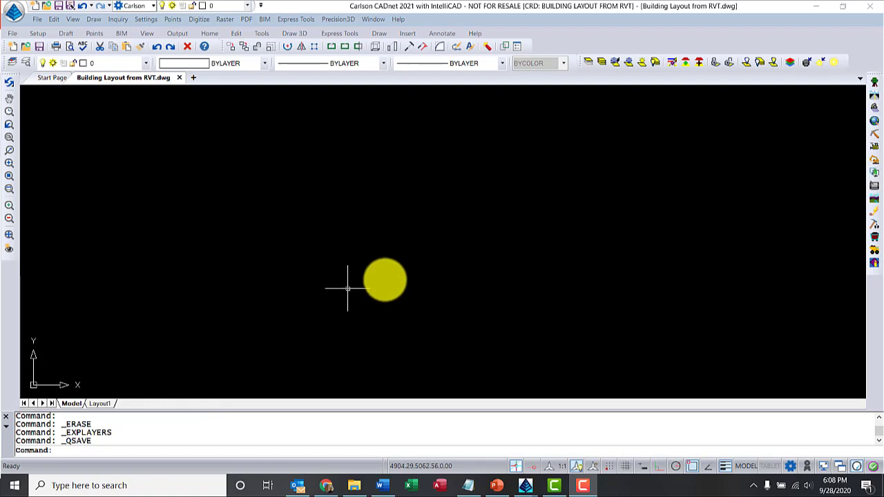
# - Choose the Revit file rst_advanced_sample_project.rvt to attach to the drawing as a BIM underlay
pyautogui.click(872, 180)
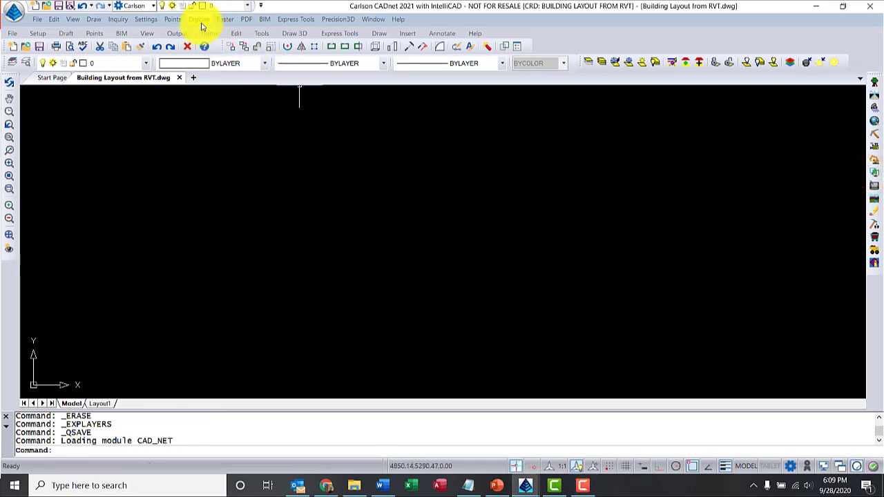
pyautogui.click(266, 22)
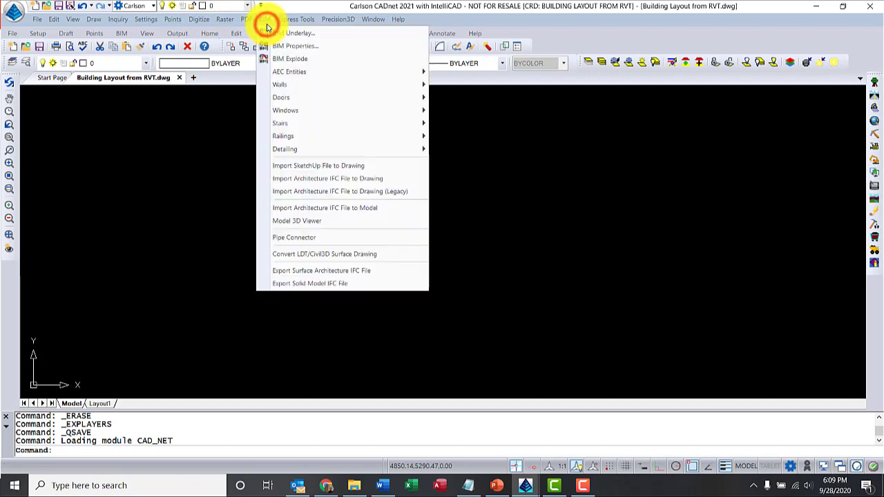
pyautogui.click(273, 34)
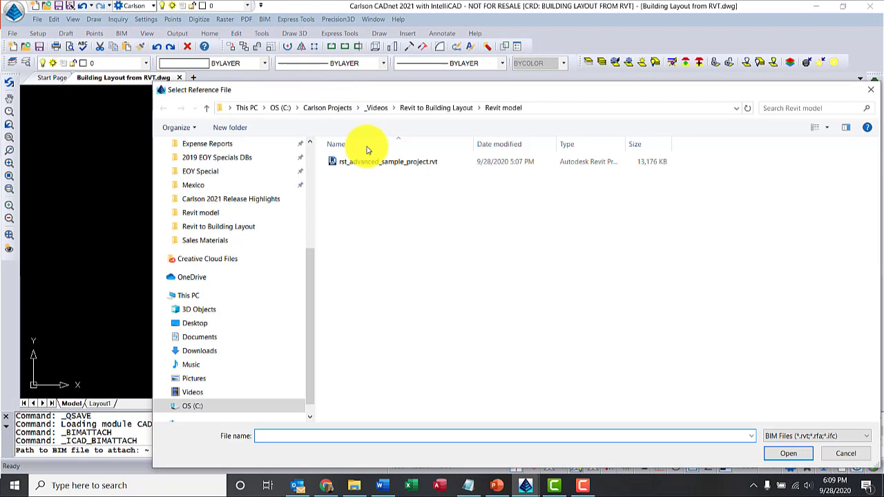
pyautogui.click(368, 164)
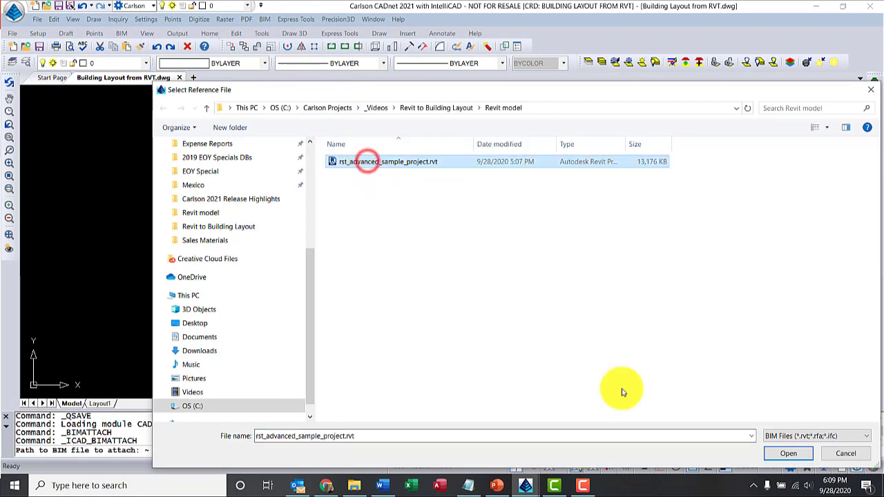
pyautogui.click(778, 436)
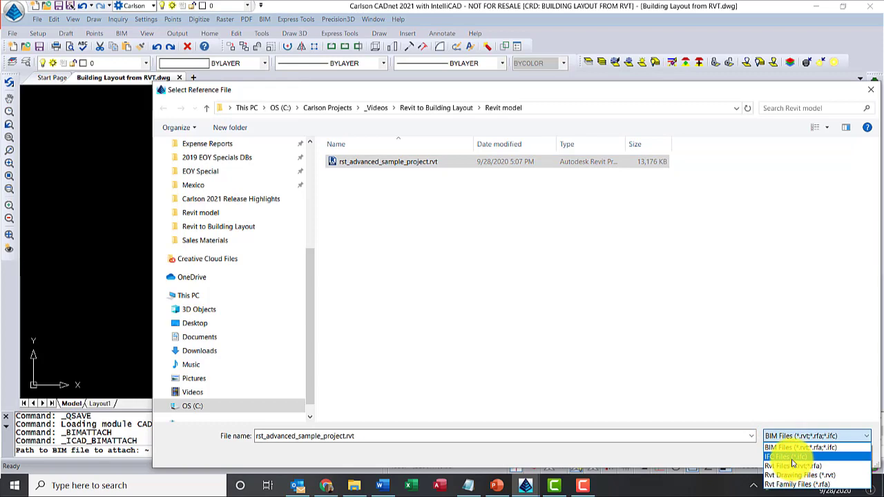
pyautogui.click(785, 389)
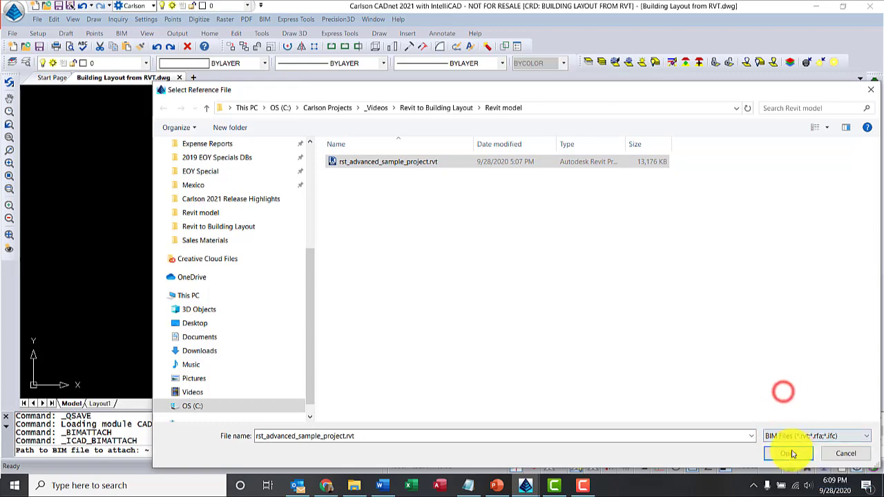
pyautogui.click(791, 452)
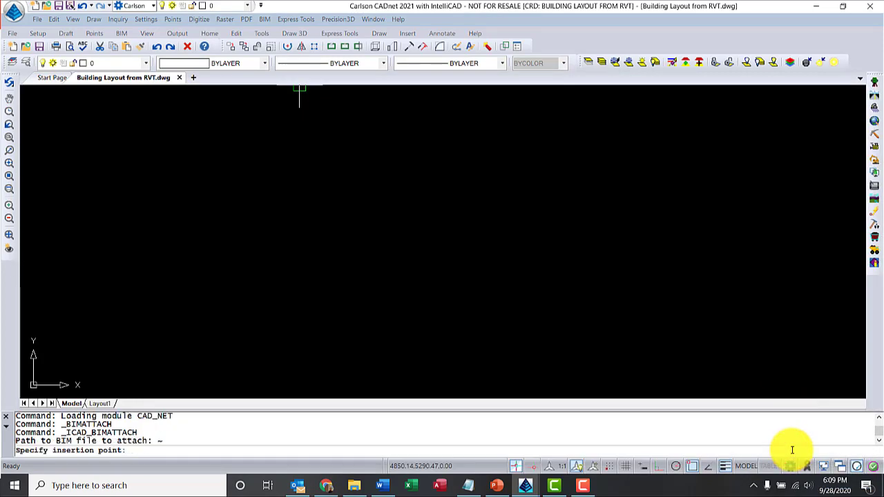
# - Place the BIM underlay at insertion point 5000,5000 with the default scale factor and rotation
pyautogui.write('5000,5000')
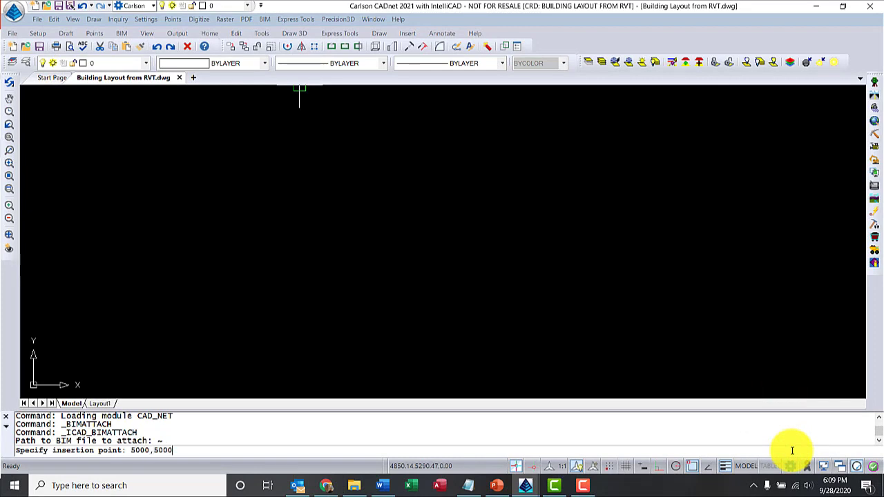
pyautogui.press('Return')
pyautogui.press('Return')
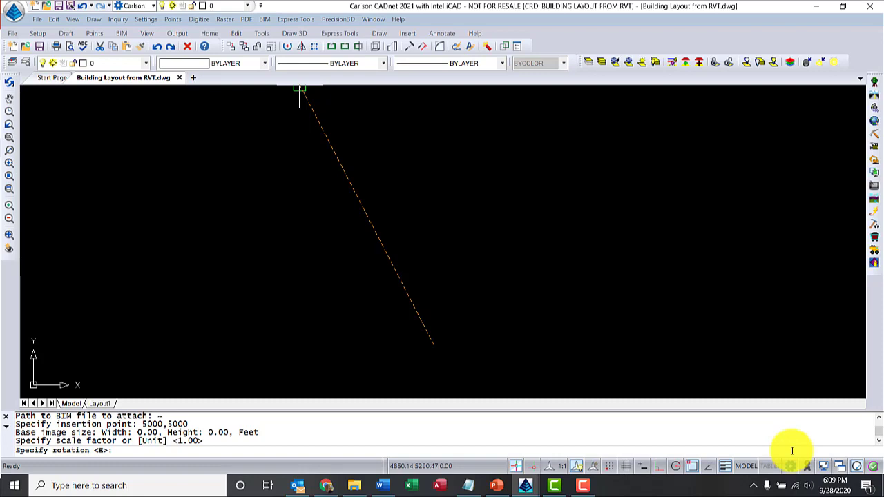
pyautogui.press('Return')
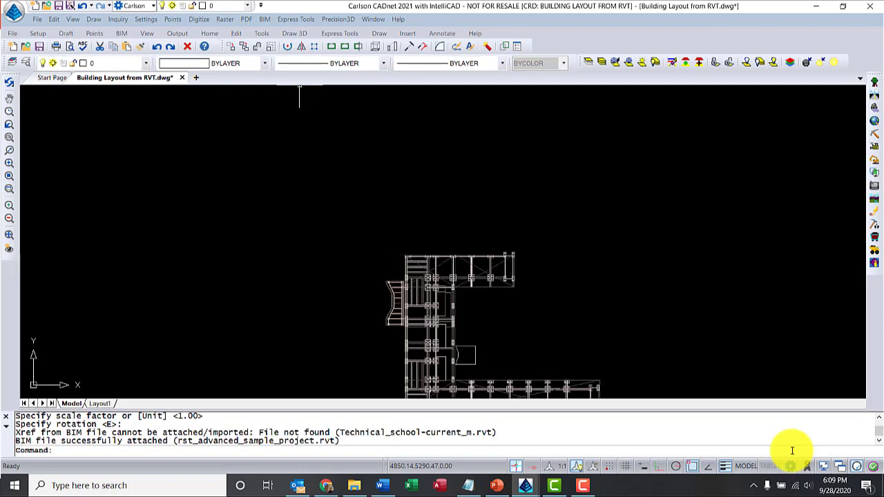
# - Examine the whole attached building in plan, and inspect it in the 3D drawing viewer from an oblique angle and up close
pyautogui.write('z')
pyautogui.press('Return')
pyautogui.write('e')
pyautogui.press('Return')
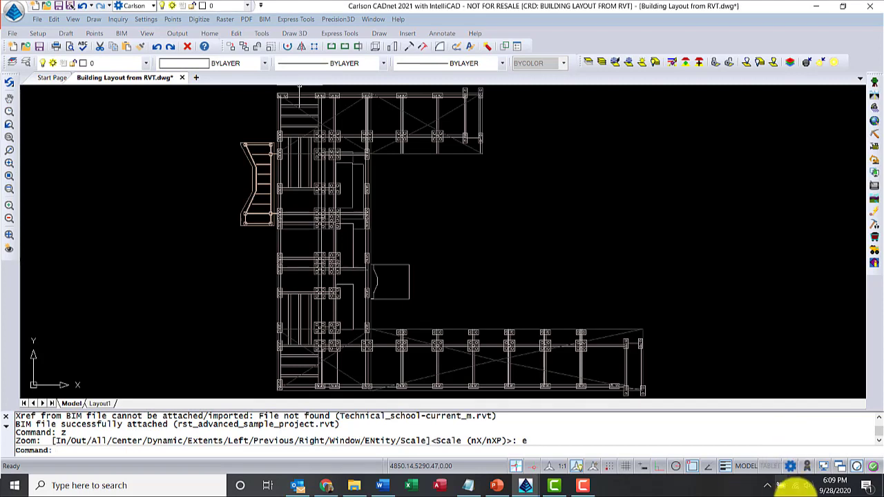
pyautogui.scroll(-1, 518, 288)
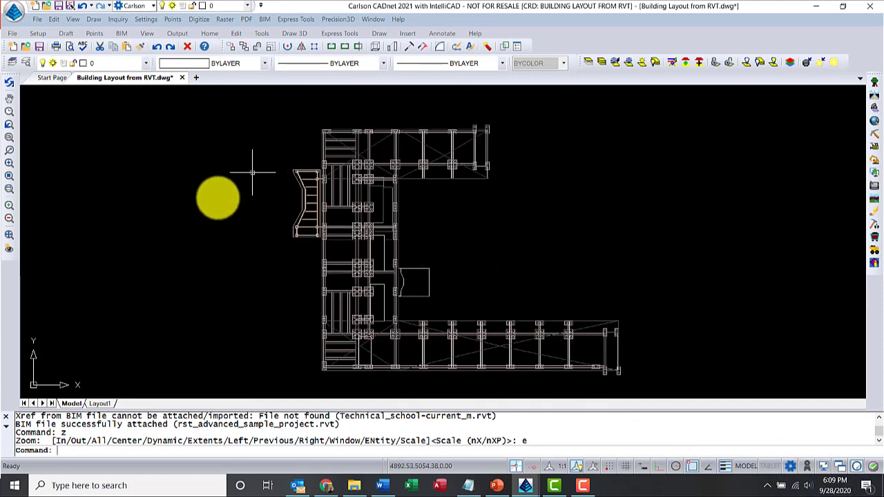
pyautogui.click(69, 20)
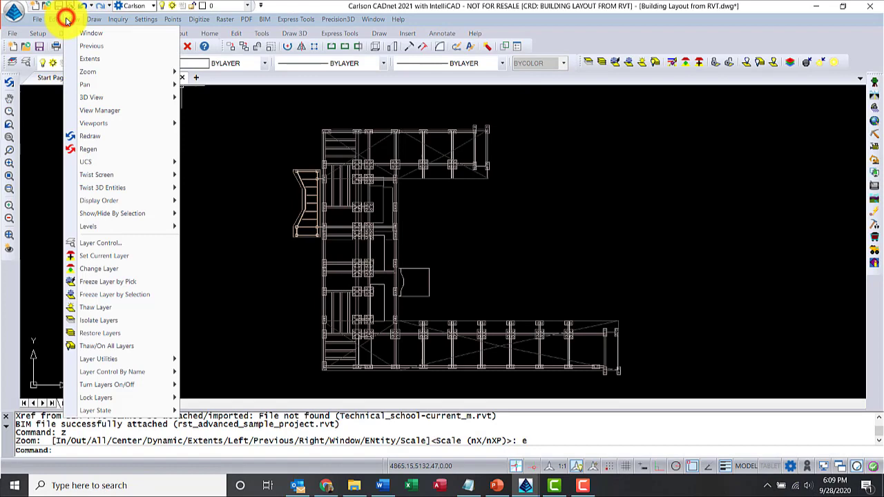
pyautogui.click(92, 97)
pyautogui.click(201, 98)
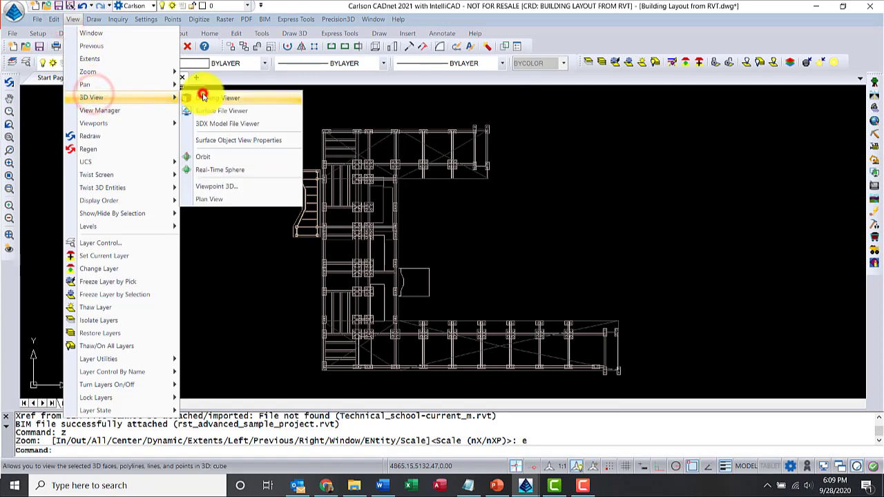
pyautogui.click(634, 384)
pyautogui.click(229, 96)
pyautogui.rightClick(243, 156)
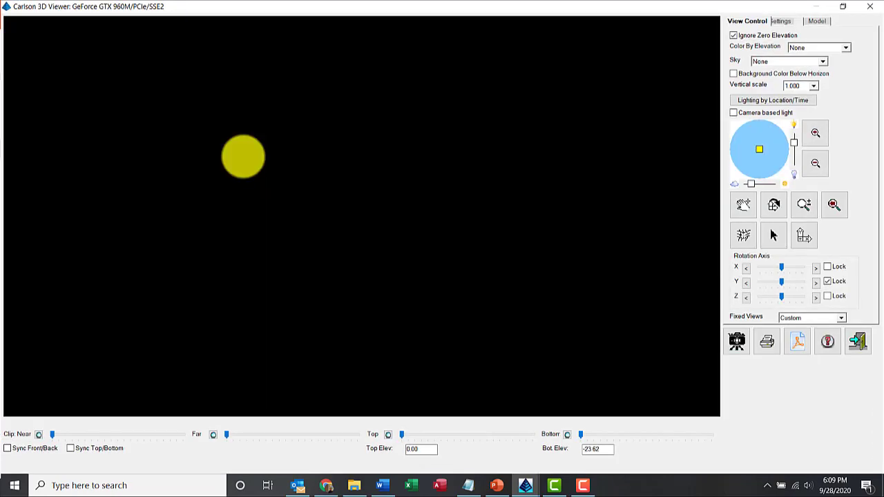
pyautogui.moveTo(358, 276); pyautogui.dragTo(309, 228)
pyautogui.moveTo(96, 306); pyautogui.dragTo(290, 283)
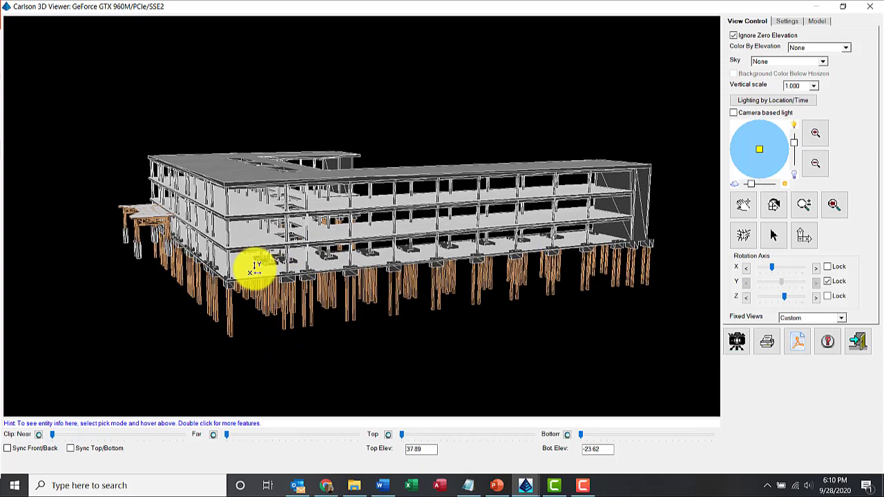
pyautogui.scroll(3, 253, 266)
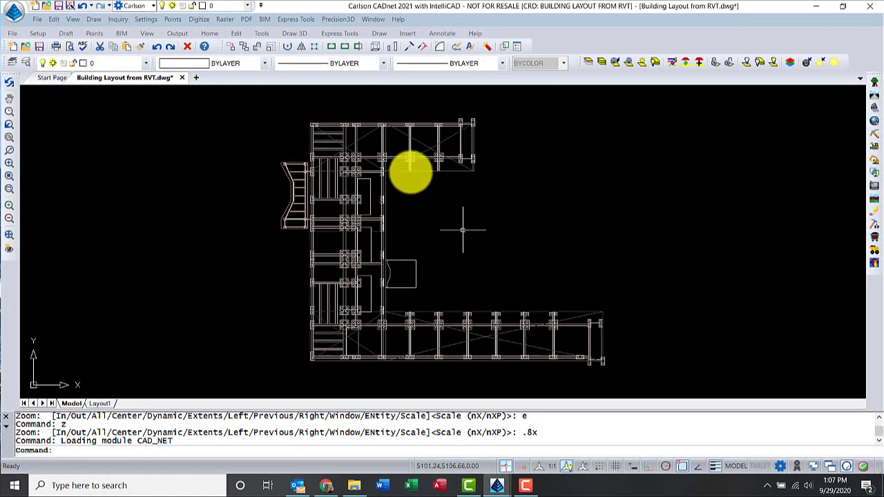
# - Show the BIM properties of the attached building underlay
pyautogui.click(264, 19)
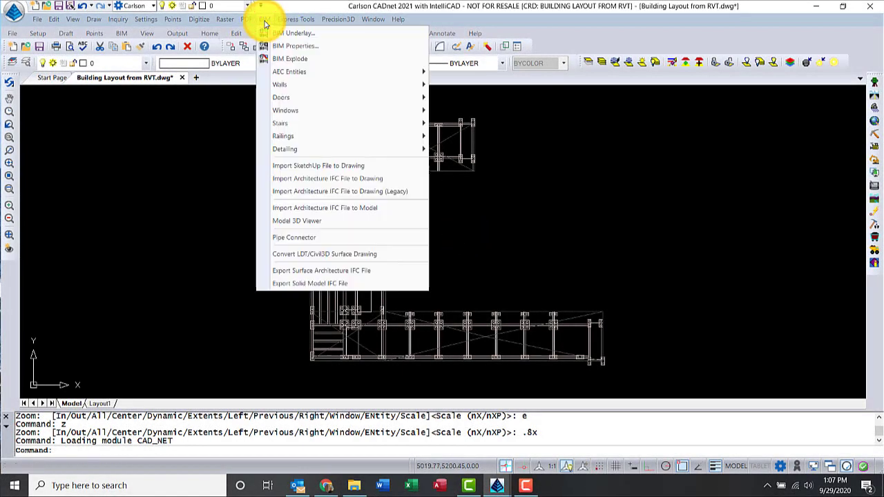
pyautogui.click(275, 45)
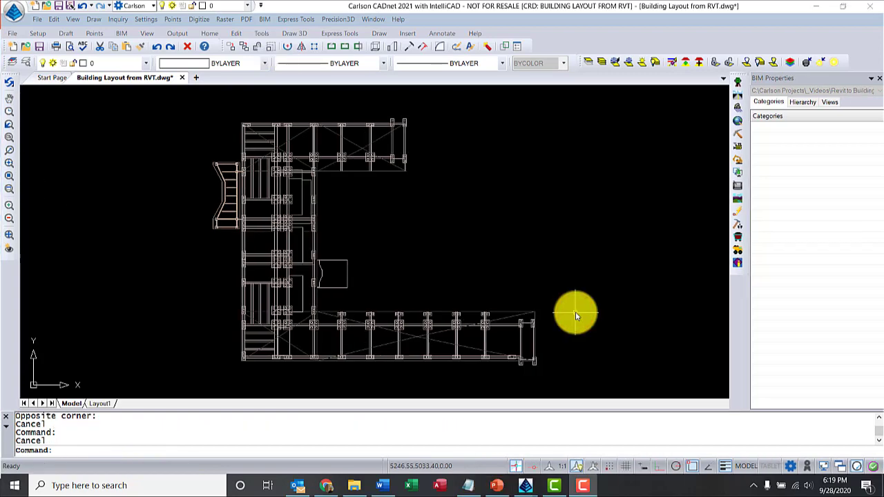
pyautogui.click(459, 319)
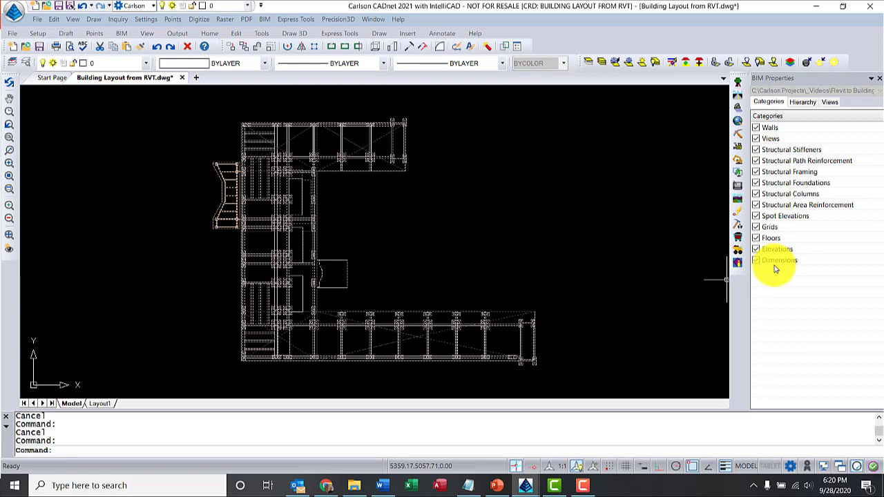
# - Review the underlay's building hierarchy and 3D views, and display its 01 - Entry Level floor plan
pyautogui.click(805, 102)
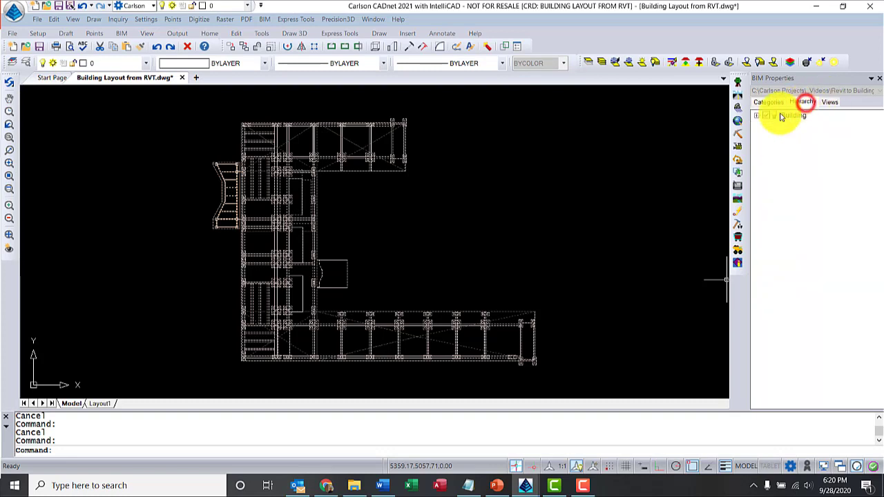
pyautogui.click(756, 116)
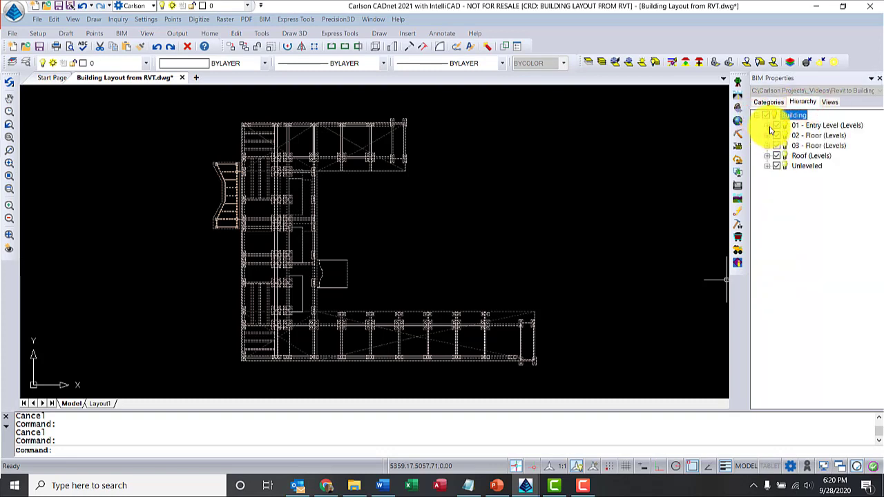
pyautogui.click(768, 126)
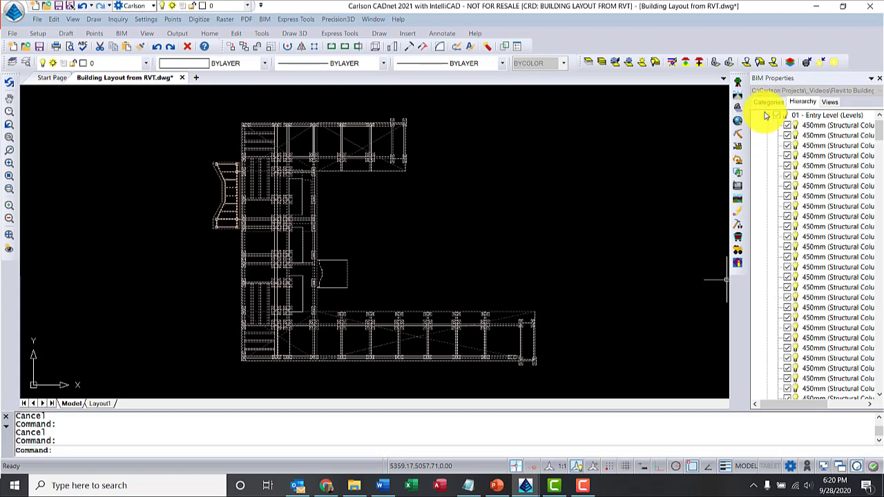
pyautogui.click(767, 117)
pyautogui.click(830, 102)
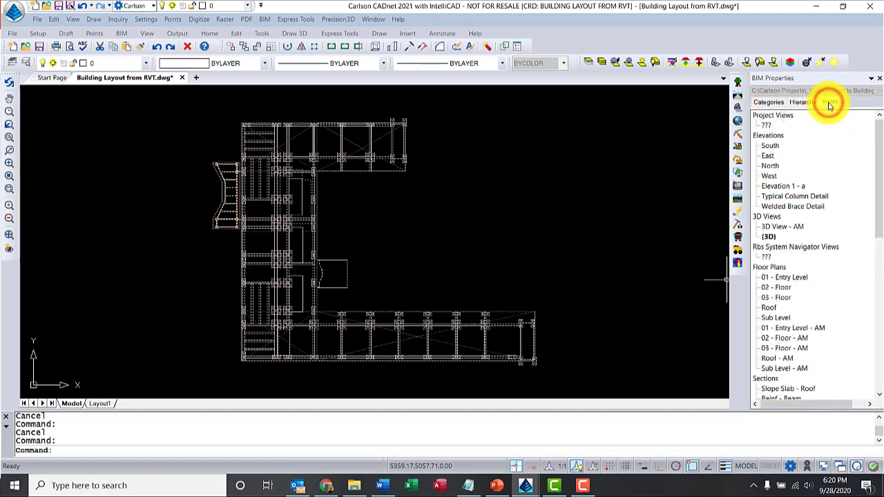
pyautogui.click(770, 239)
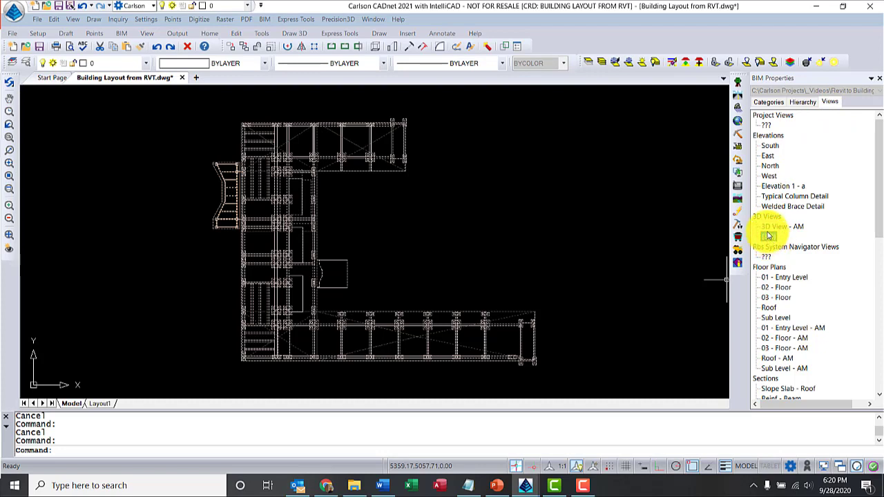
pyautogui.click(772, 278)
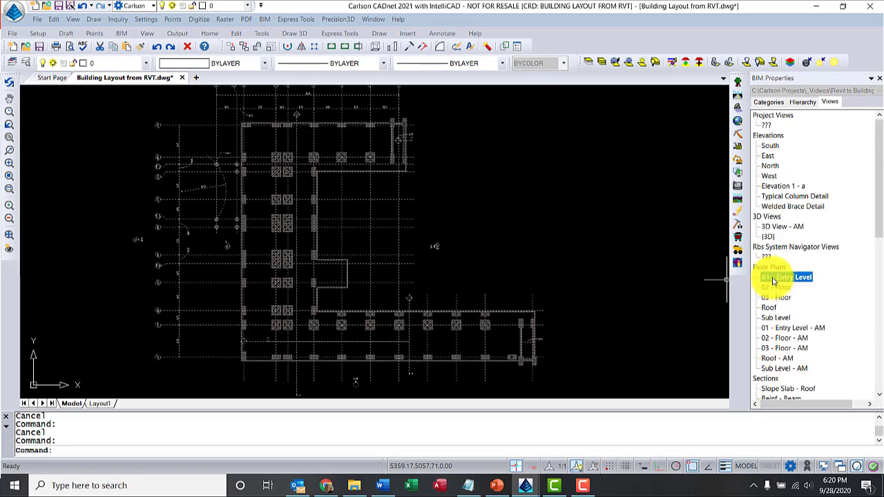
# - Hide all of the underlay's categories except Floors, including walls, structural elements, spot elevations, grids, elevations and dimensions
pyautogui.click(764, 102)
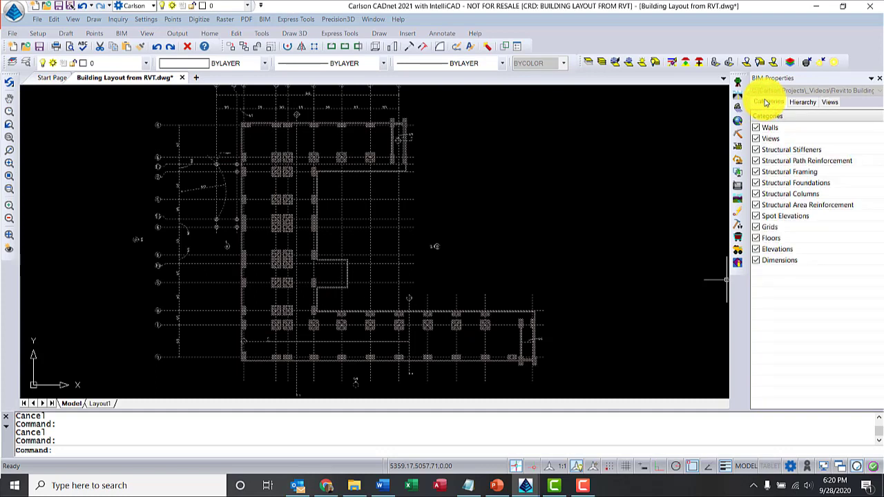
pyautogui.click(772, 118)
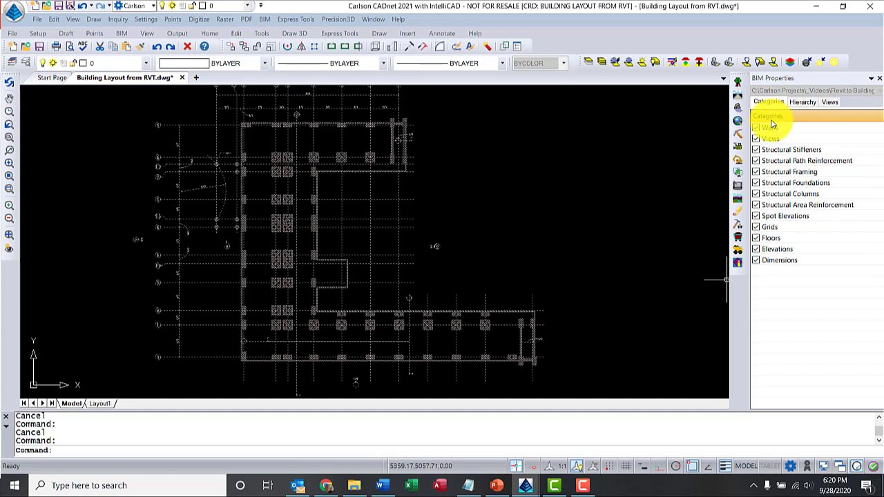
pyautogui.click(769, 127)
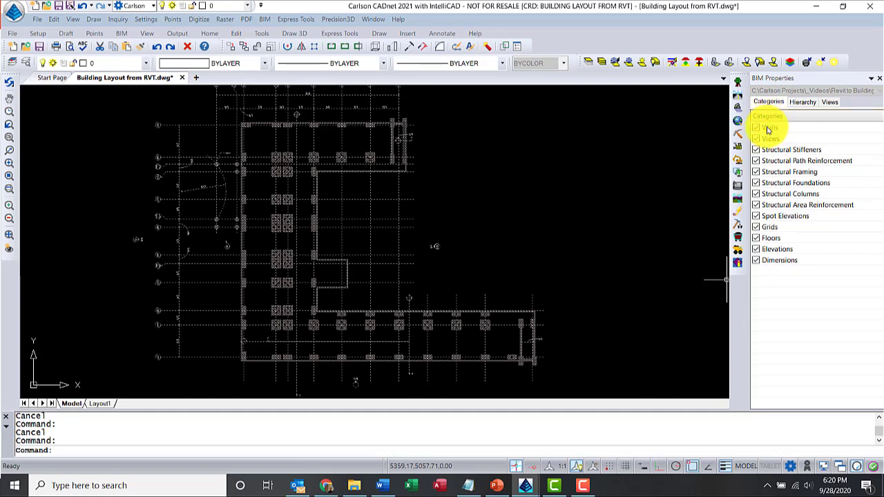
pyautogui.keyDown('shift'); pyautogui.click(773, 217); pyautogui.keyUp('shift')
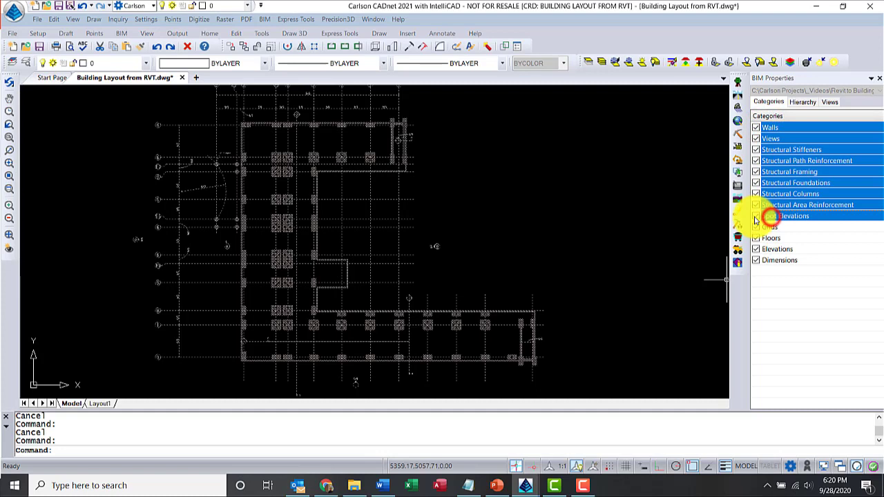
pyautogui.click(756, 216)
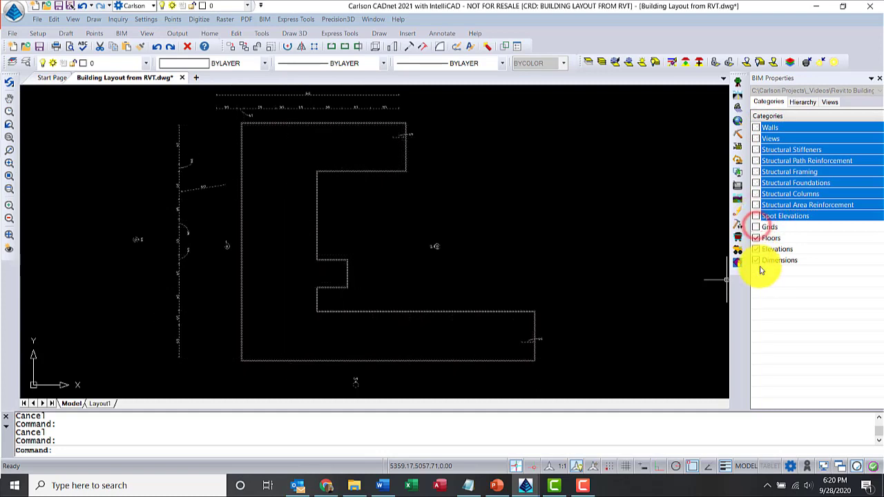
pyautogui.click(756, 249)
pyautogui.click(756, 260)
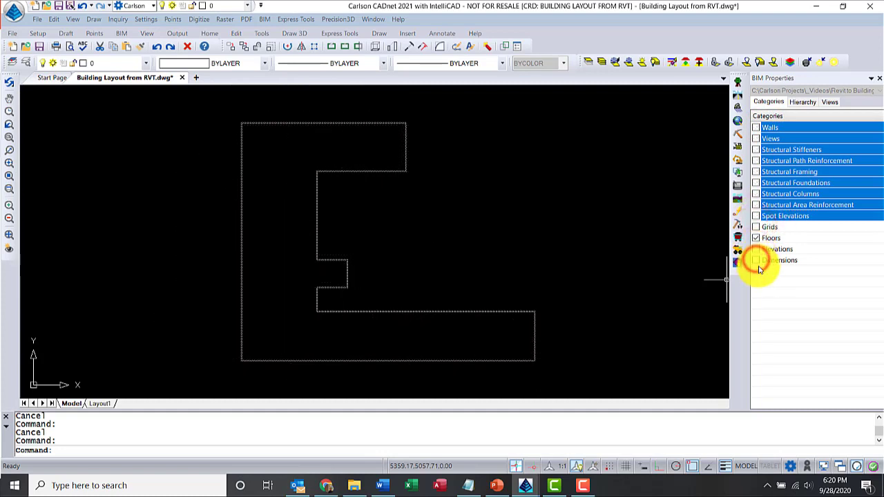
pyautogui.click(766, 238)
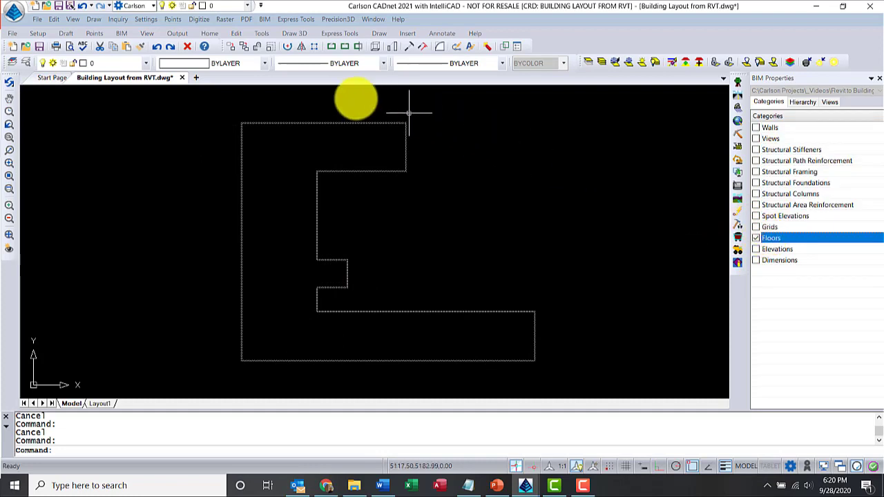
# - Review the point default settings for labels, symbol, numbering and layer, and accept them as they are
pyautogui.click(178, 23)
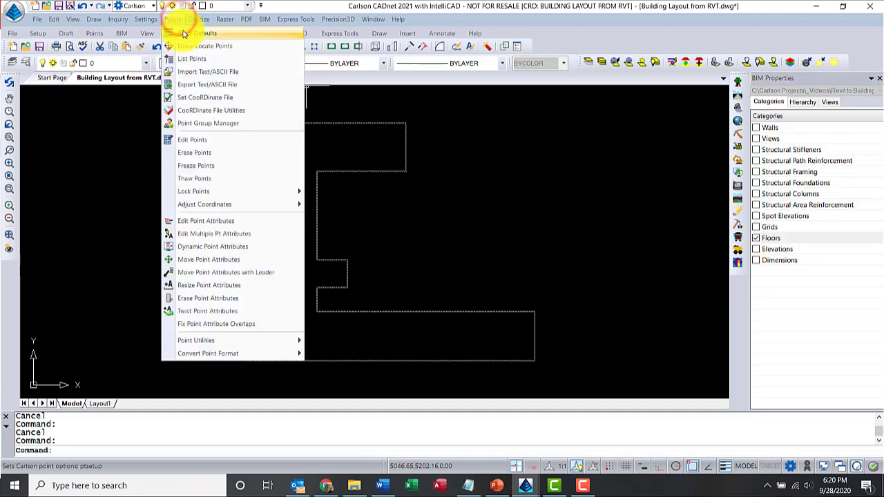
pyautogui.click(182, 35)
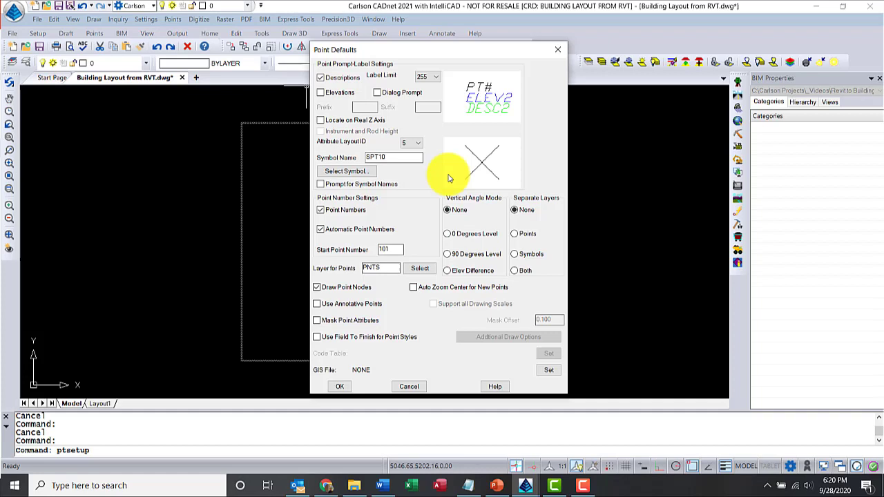
pyautogui.click(334, 387)
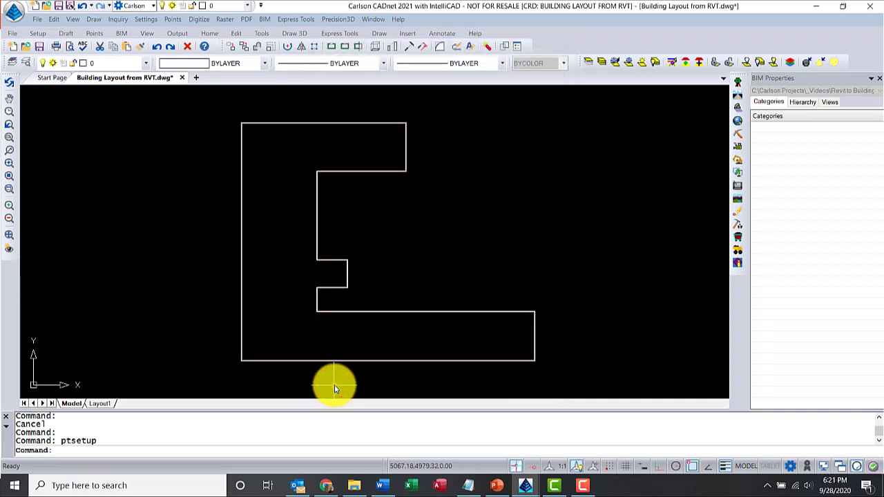
# - Start Draw-Locate Points with screen picking and place points described conc on the two upper corners of the floor outline's small projection
pyautogui.click(176, 20)
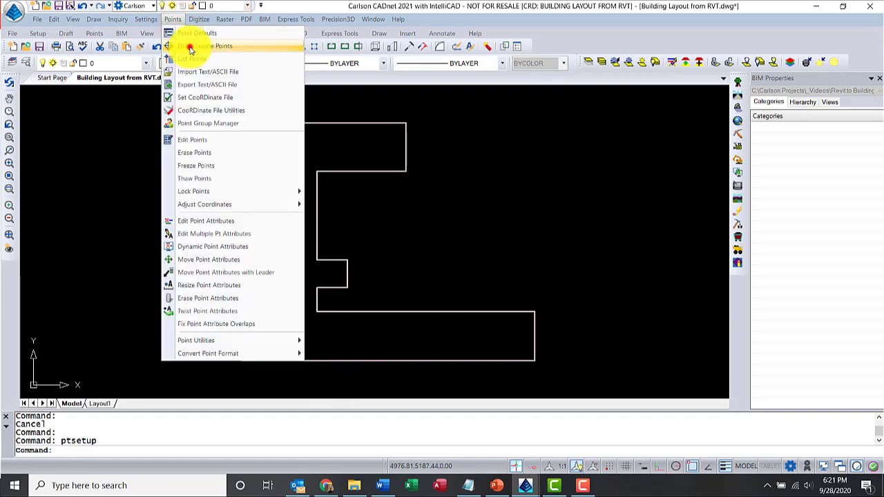
pyautogui.click(186, 44)
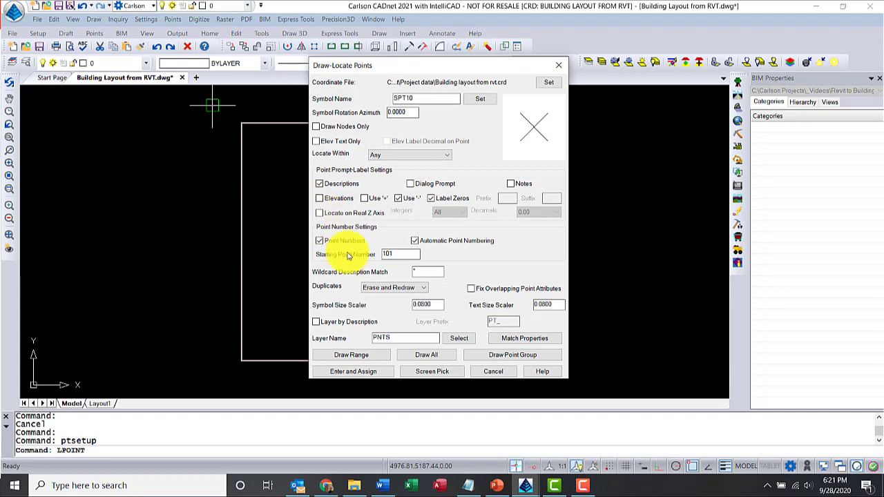
pyautogui.click(415, 375)
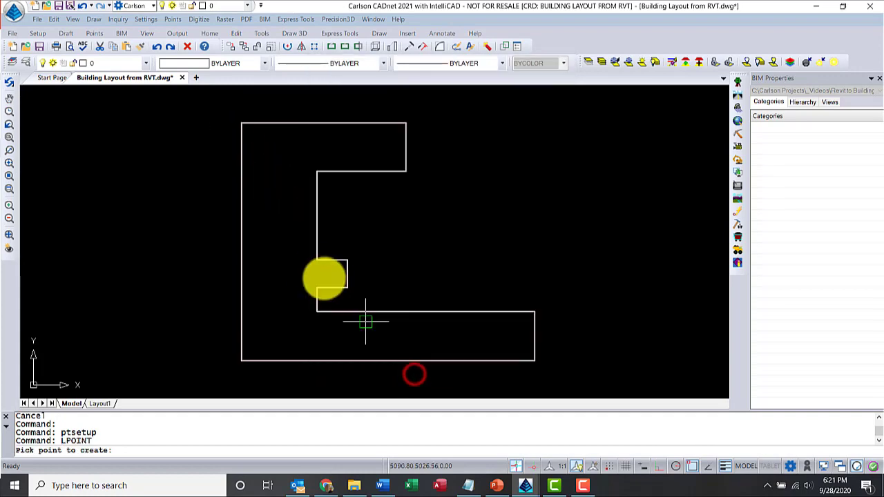
pyautogui.scroll(4, 326, 276)
pyautogui.click(339, 264)
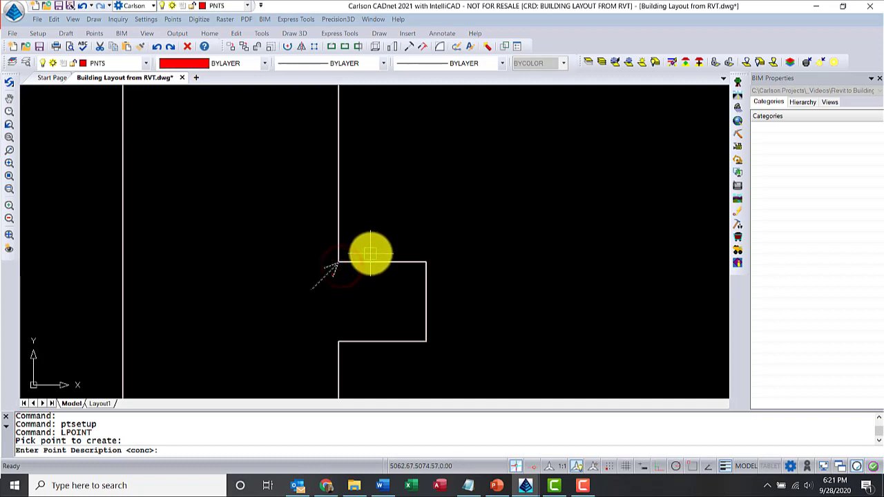
pyautogui.press('Return')
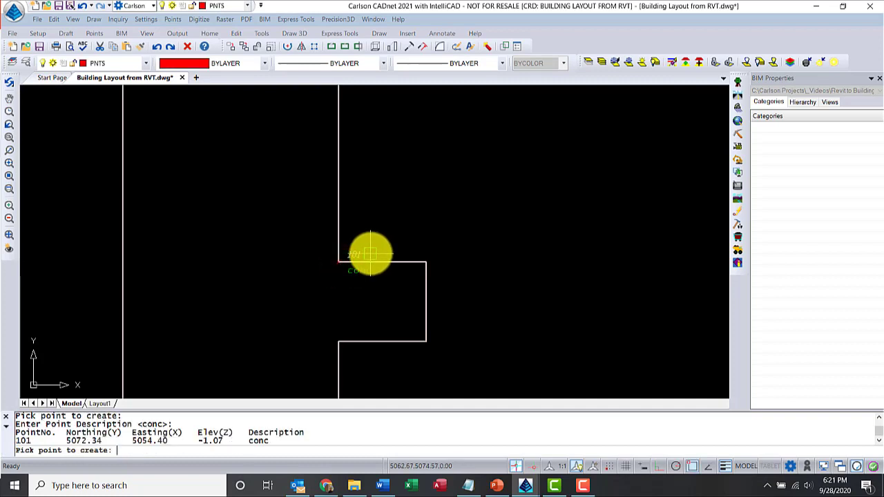
pyautogui.click(427, 262)
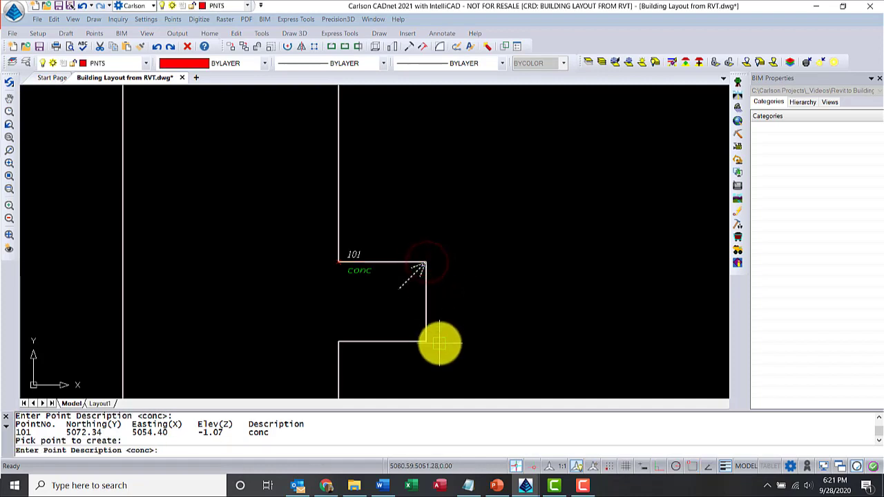
pyautogui.press('Return')
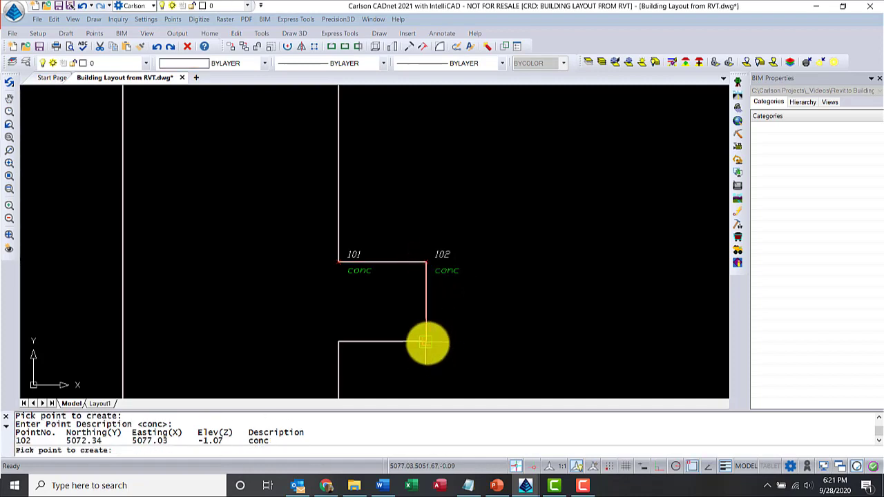
# - Place conc points on the two lower corners of the small projection and finish locating points
pyautogui.click(428, 343)
pyautogui.press('Return')
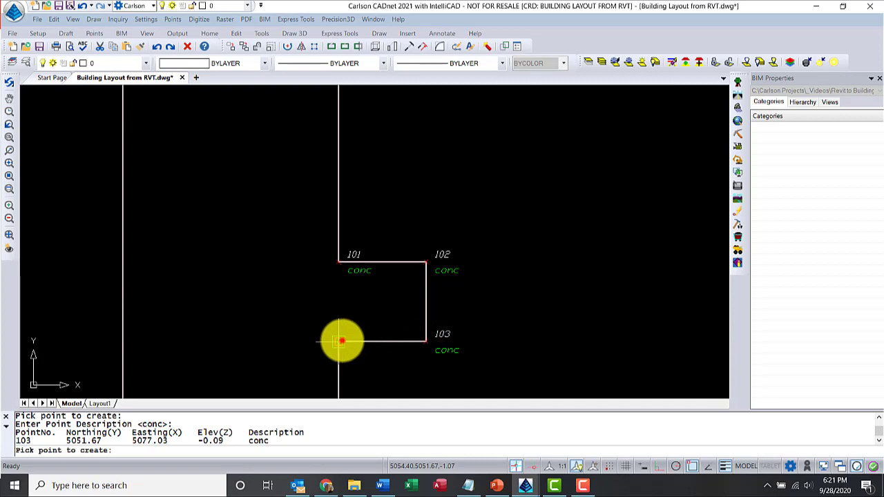
pyautogui.click(338, 342)
pyautogui.press('Return')
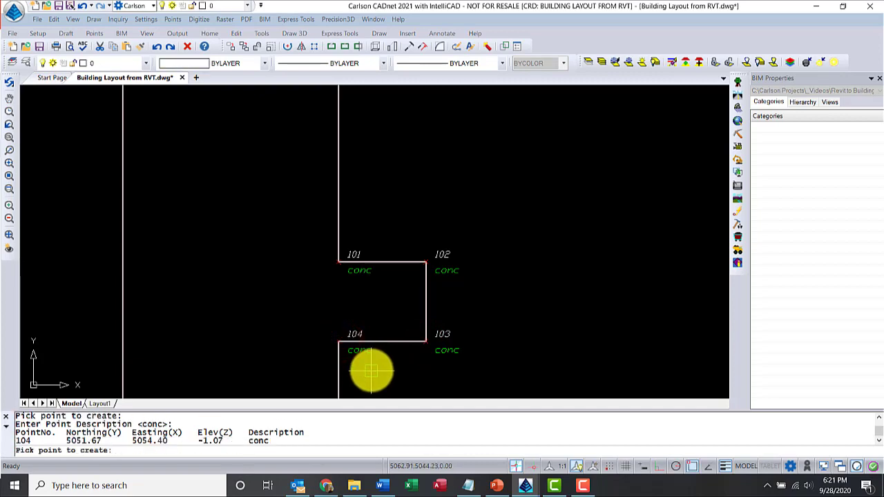
pyautogui.rightClick(372, 371)
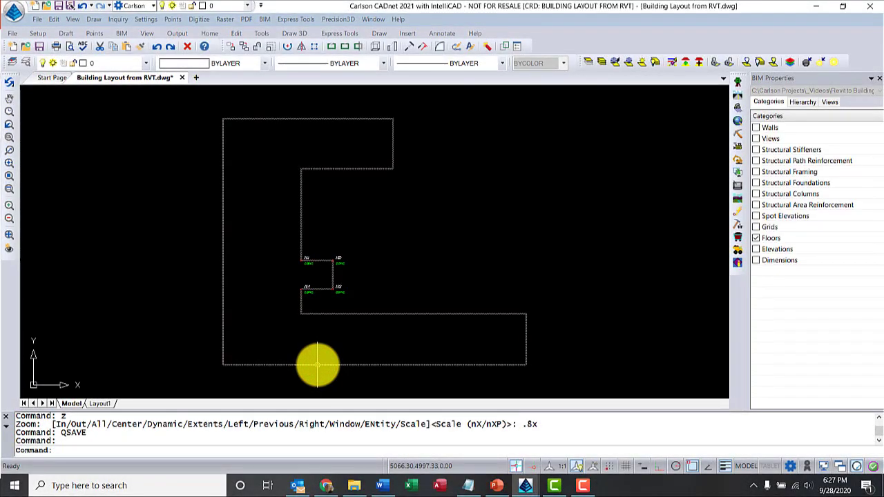
# - Display the underlay's Grids and Structural Columns categories together with the floor outline
pyautogui.click(756, 228)
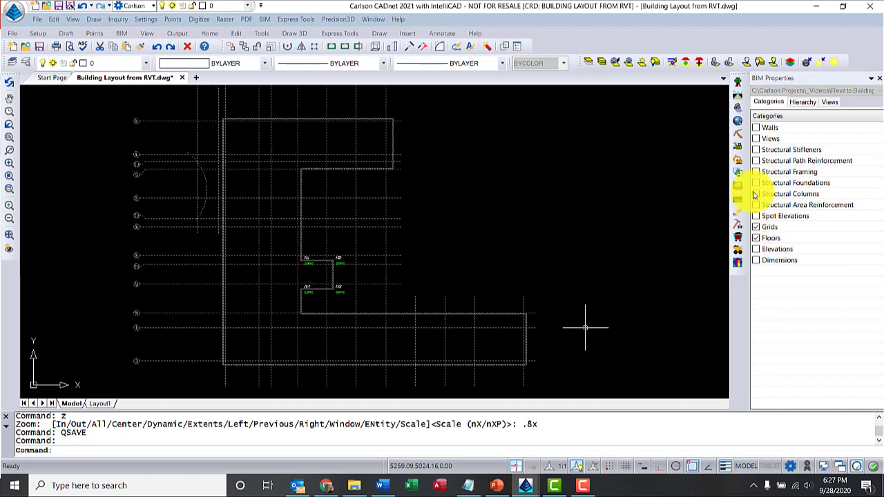
pyautogui.click(753, 194)
pyautogui.click(756, 194)
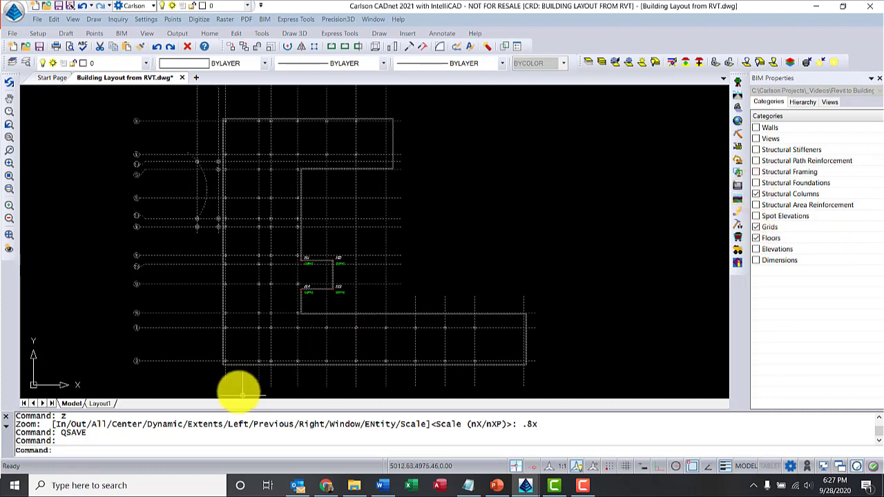
# - Locate screen-picked points numbered from 201 with description col at the column centres along the building's lowest grid line, starting at the lower-left corner
pyautogui.click(211, 375)
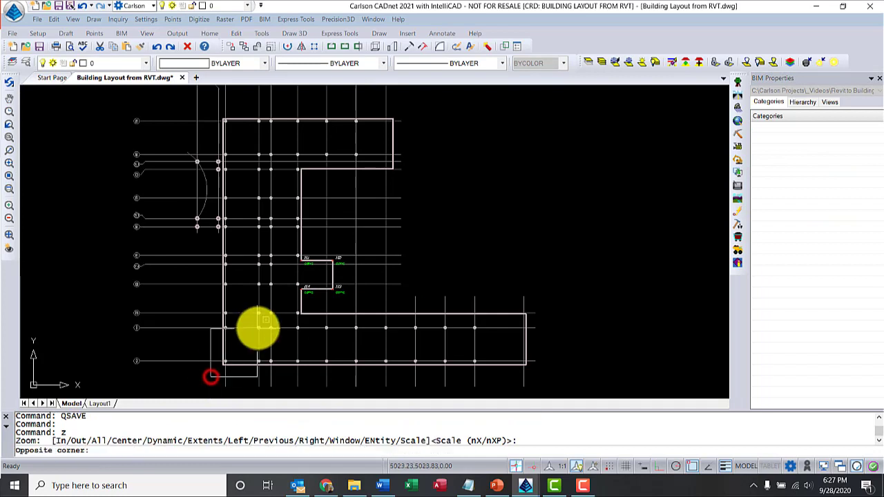
pyautogui.click(289, 323)
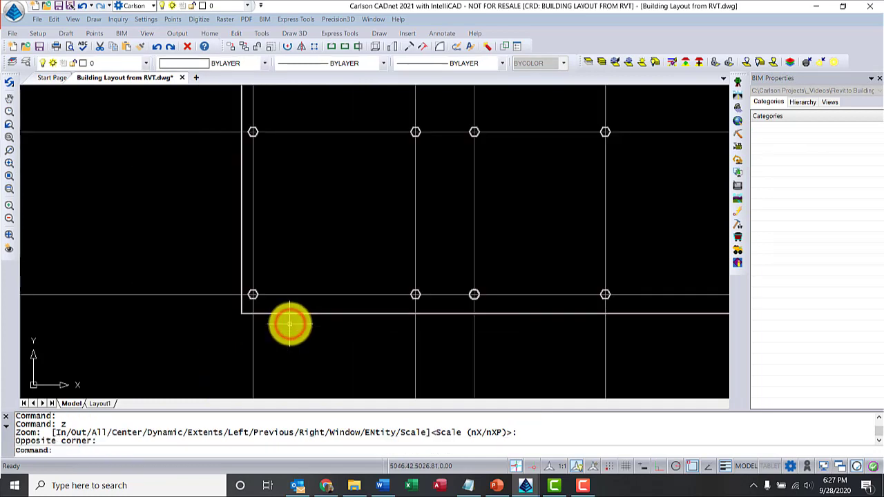
pyautogui.click(173, 18)
pyautogui.click(201, 47)
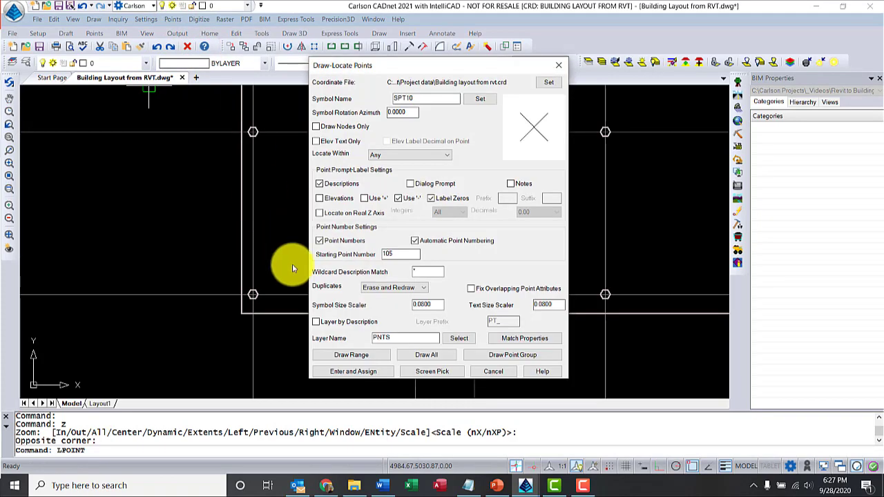
pyautogui.doubleClick(401, 253)
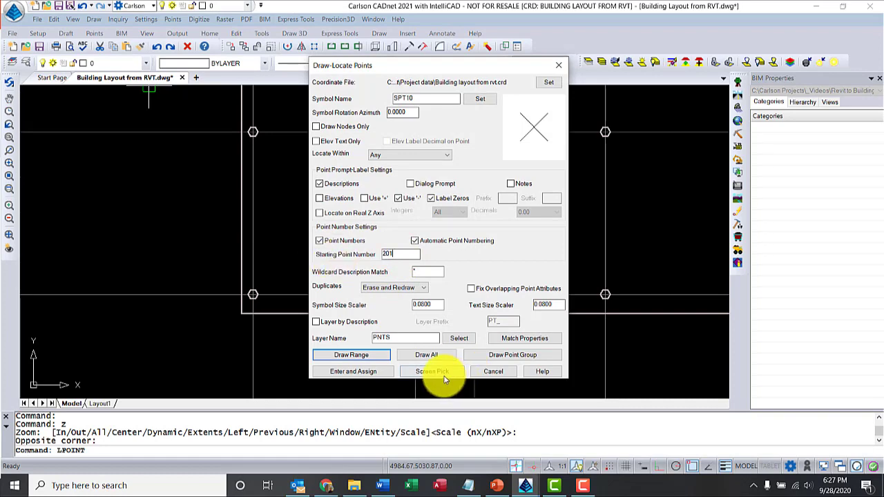
pyautogui.click(411, 372)
pyautogui.scroll(3, 253, 293)
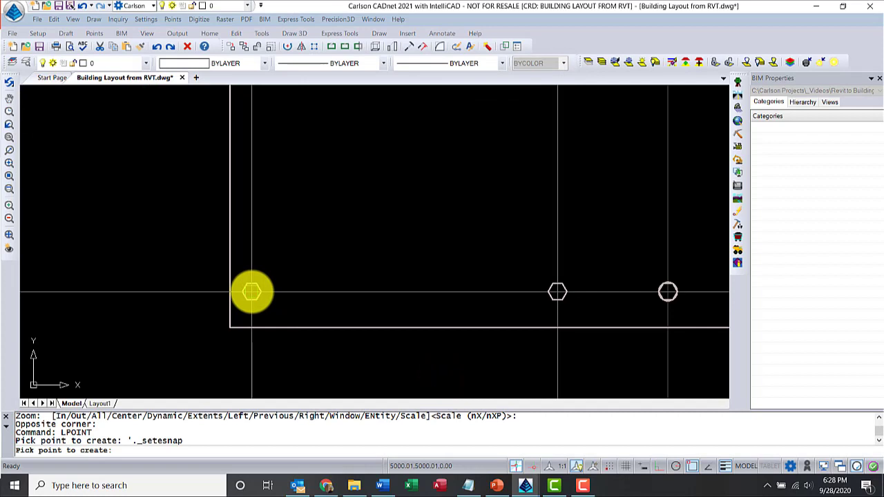
pyautogui.click(252, 292)
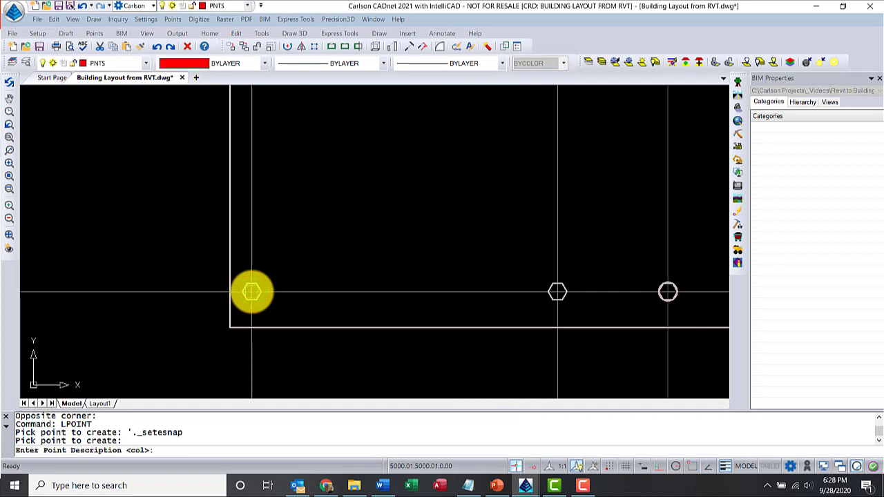
pyautogui.press('Return')
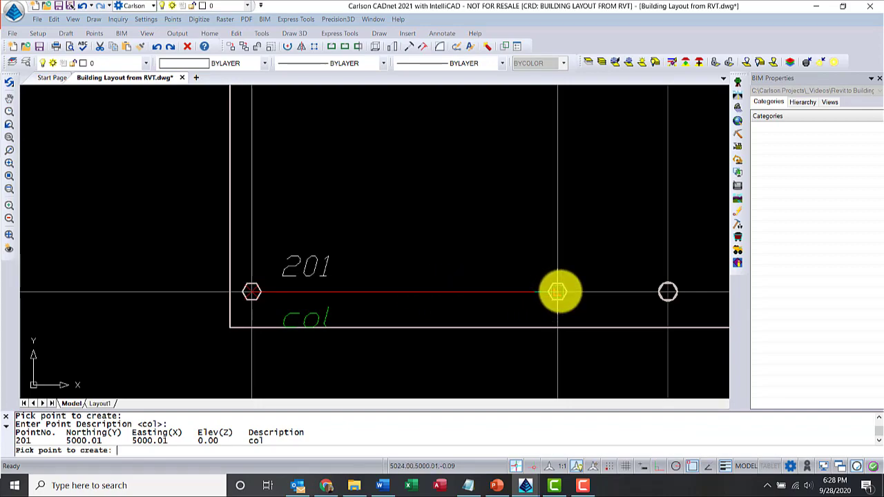
pyautogui.click(558, 292)
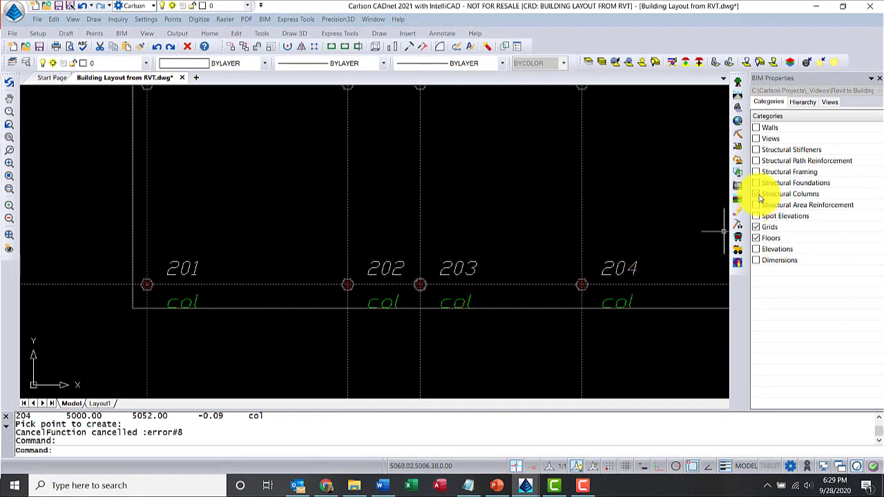
# - Display Structural Foundations in place of Structural Columns and Floors, and locate pc points numbered from 301 at the lower-left foundation's four corners
pyautogui.click(756, 183)
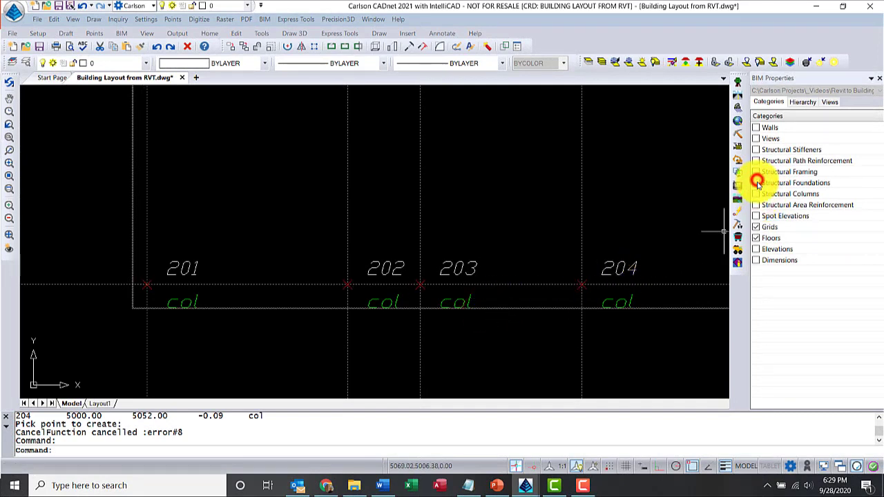
pyautogui.click(756, 226)
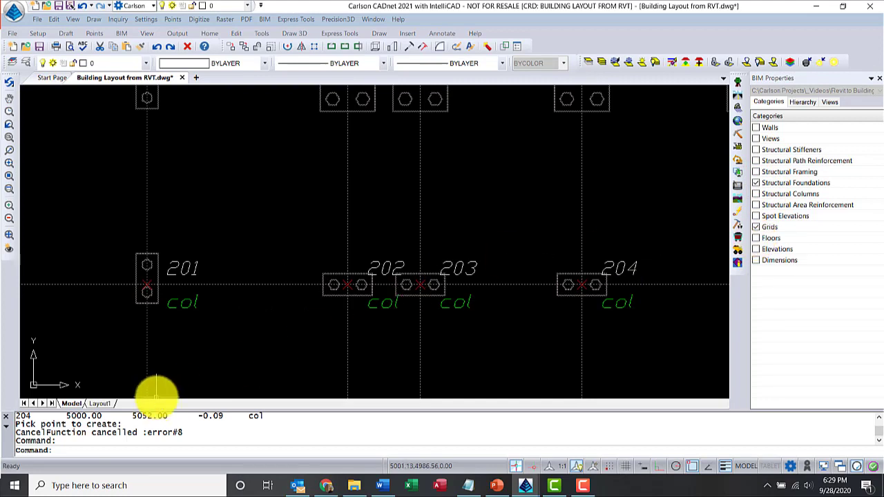
pyautogui.write('lp')
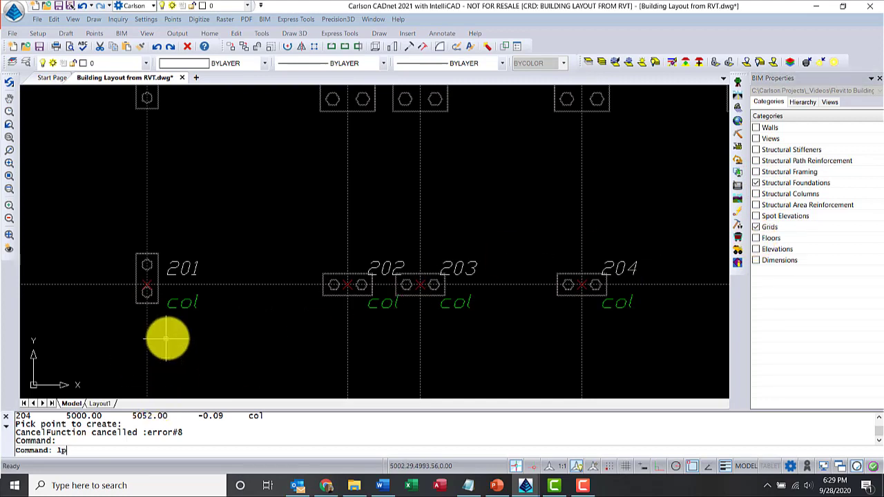
pyautogui.press('Return')
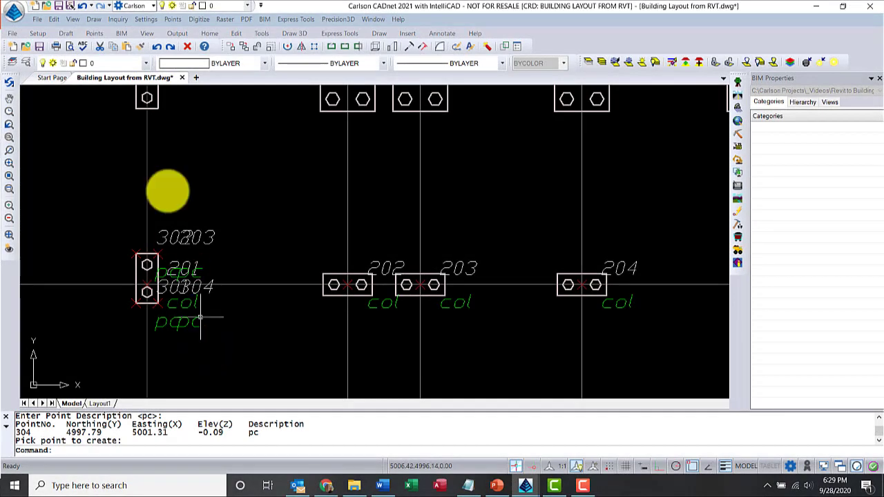
# - Open the coordinate file's points with Edit Points
pyautogui.click(168, 19)
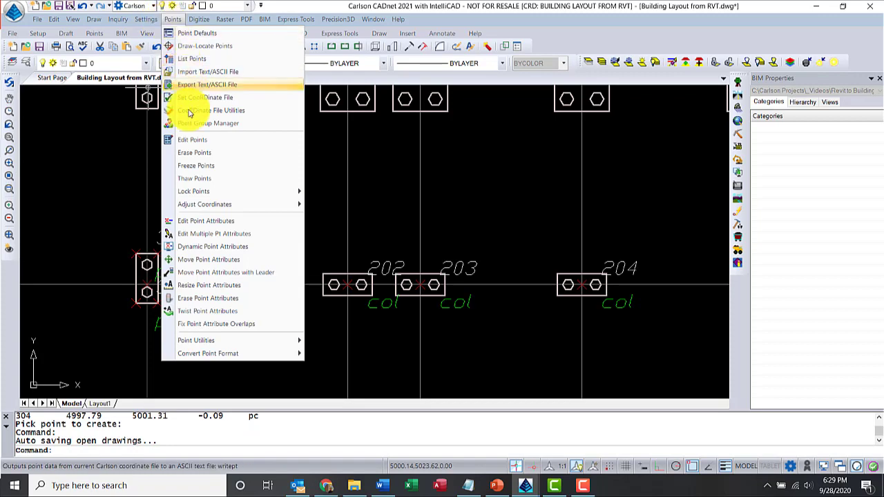
pyautogui.click(193, 140)
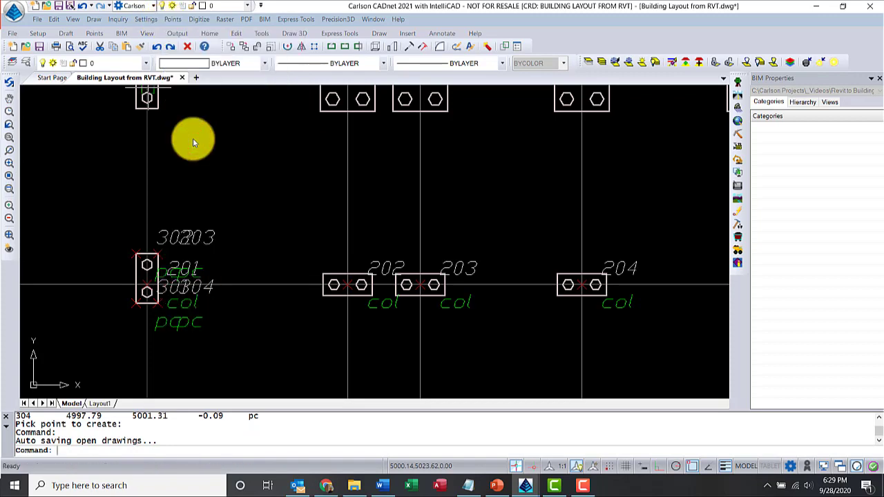